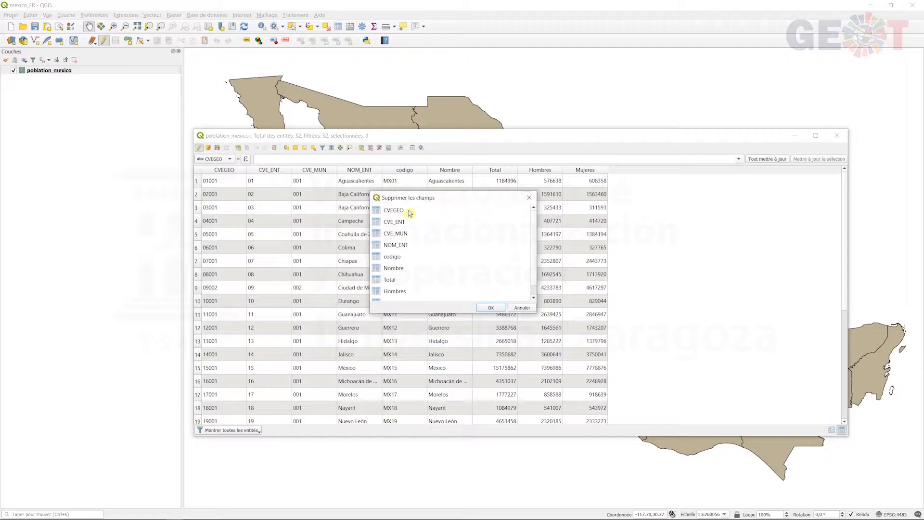
Delete the CVEGEO, CVE_ENT, CVE_MUN and NOM_ENT fields from the población_mexico attribute table
{"action": "left_click", "coordinate": [409, 211]}
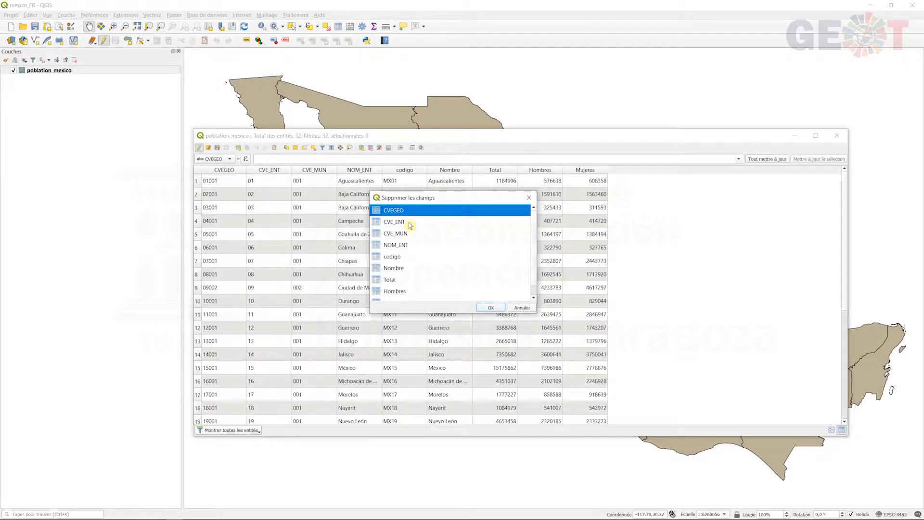
{"action": "left_click", "coordinate": [410, 222], "text": "ctrl"}
{"action": "left_click", "coordinate": [412, 233], "text": "ctrl"}
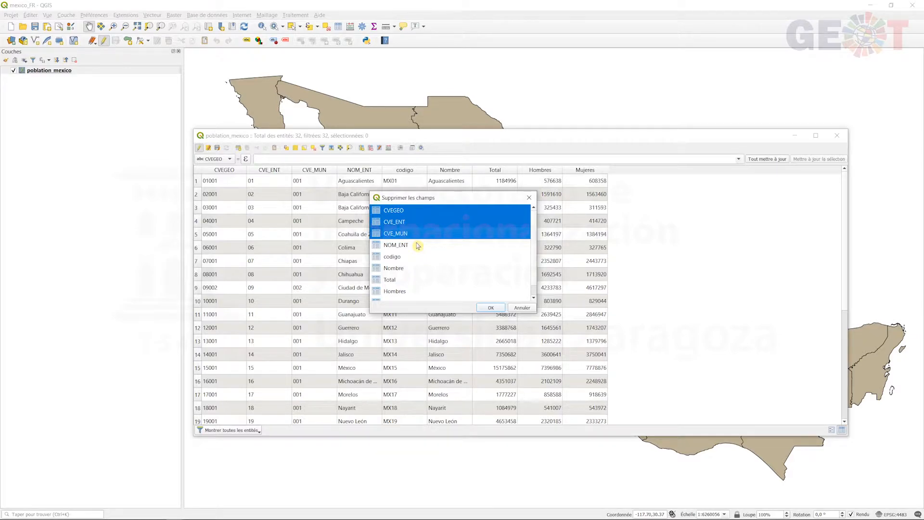
{"action": "left_click", "coordinate": [417, 246], "text": "ctrl"}
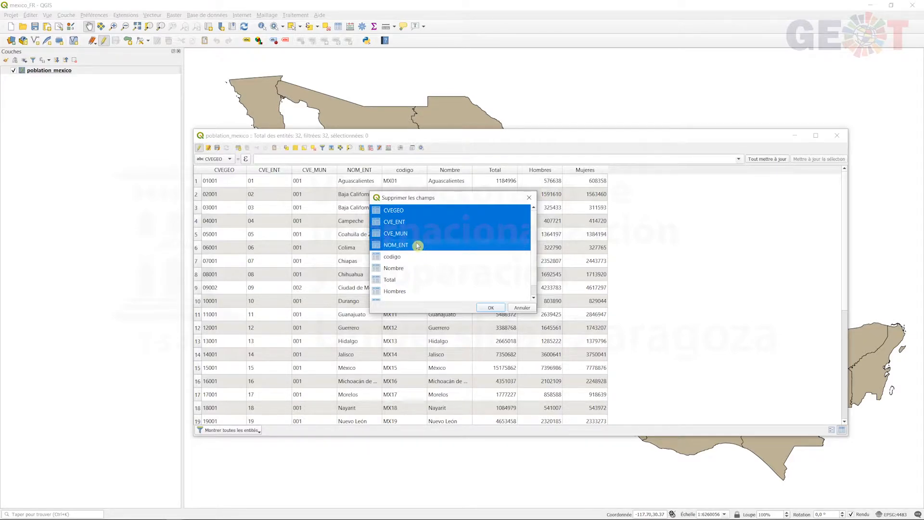
{"action": "left_click", "coordinate": [491, 307]}
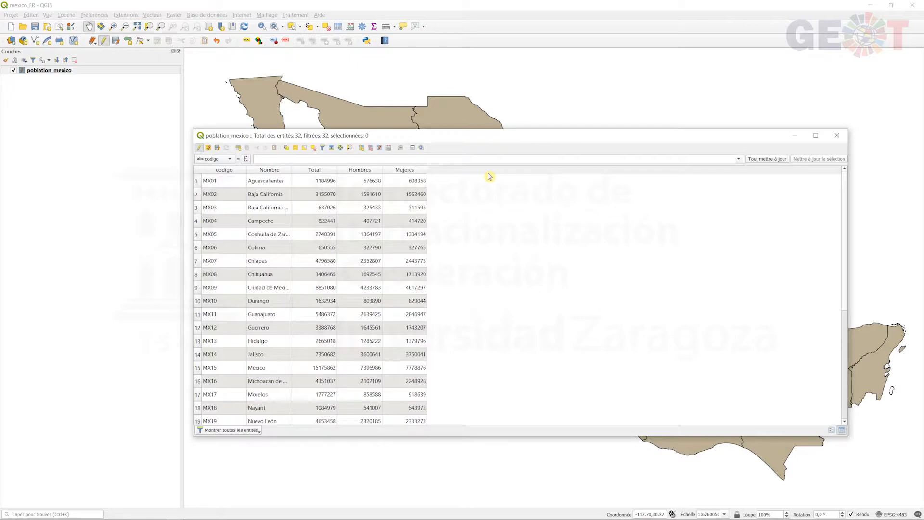
Add a decimal number (real) field named AREA to the attribute table, defining its length and precision
{"action": "left_click", "coordinate": [363, 150]}
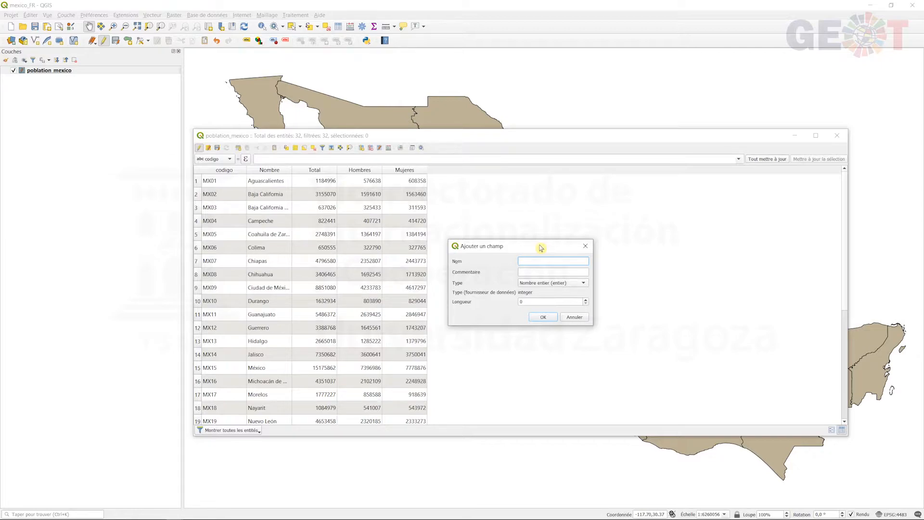
{"action": "type", "text": "AREA"}
{"action": "left_click", "coordinate": [531, 284]}
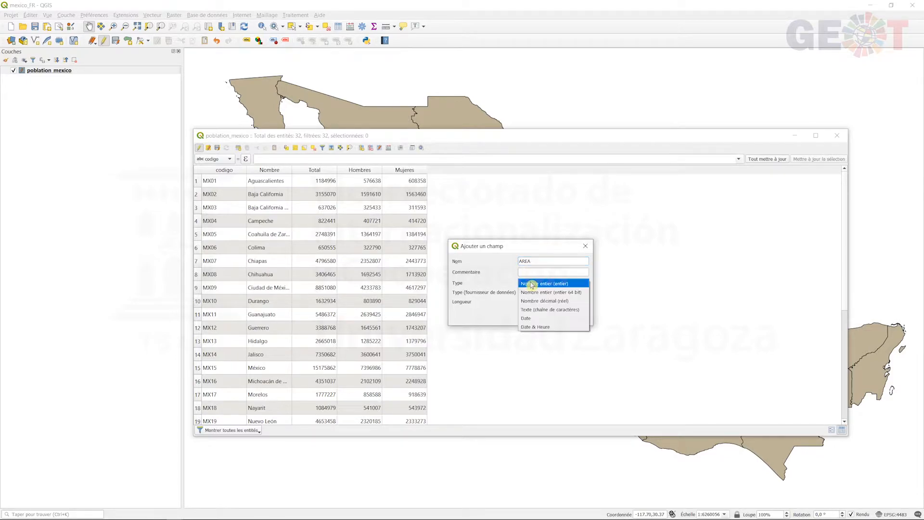
{"action": "left_click", "coordinate": [576, 302]}
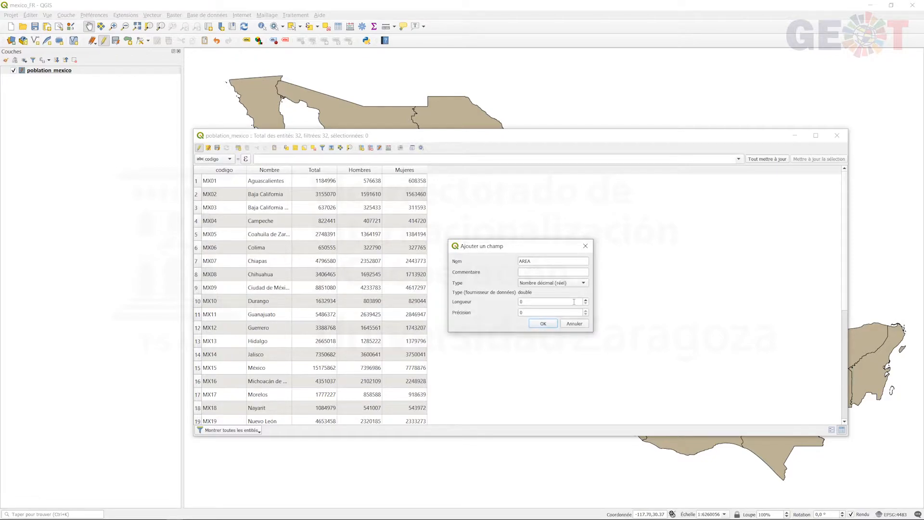
{"action": "double_click", "coordinate": [530, 302]}
{"action": "double_click", "coordinate": [520, 313]}
{"action": "left_click", "coordinate": [550, 324]}
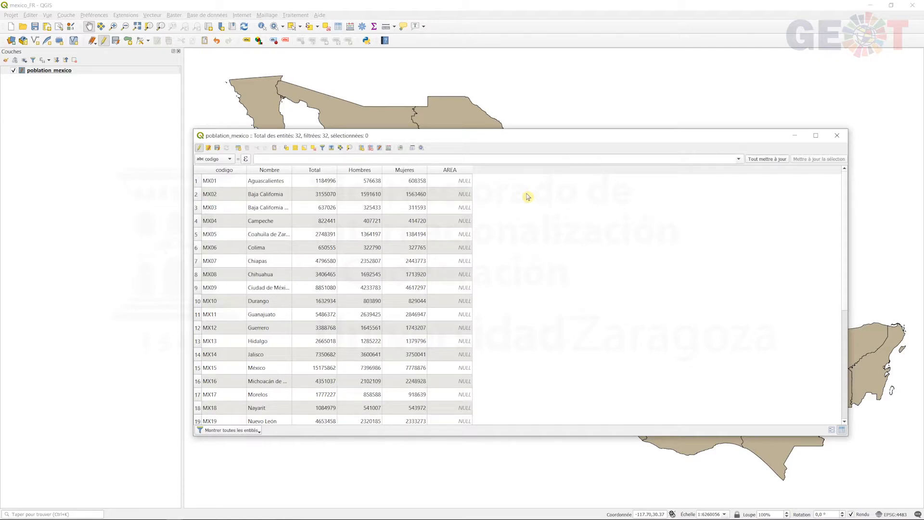
Update the existing AREA field for all features with the $area geometry function in the field calculator
{"action": "left_click", "coordinate": [389, 149]}
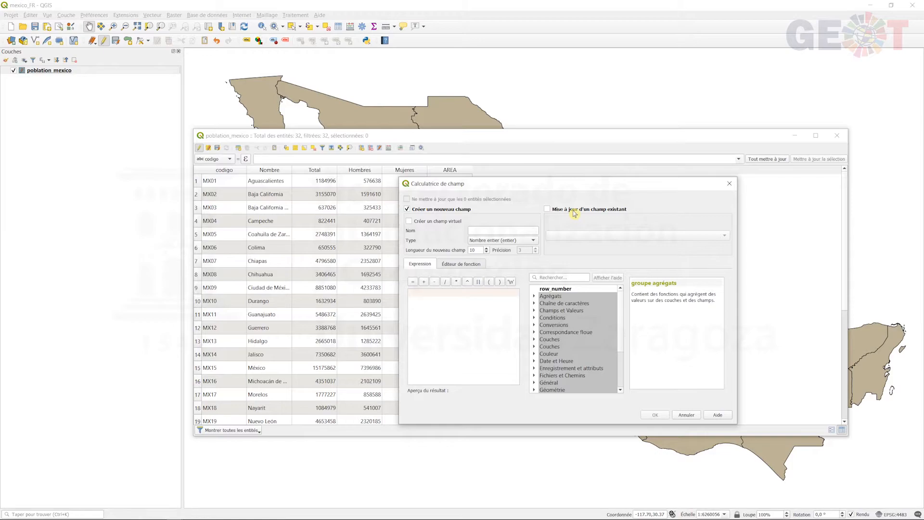
{"action": "left_click", "coordinate": [547, 209]}
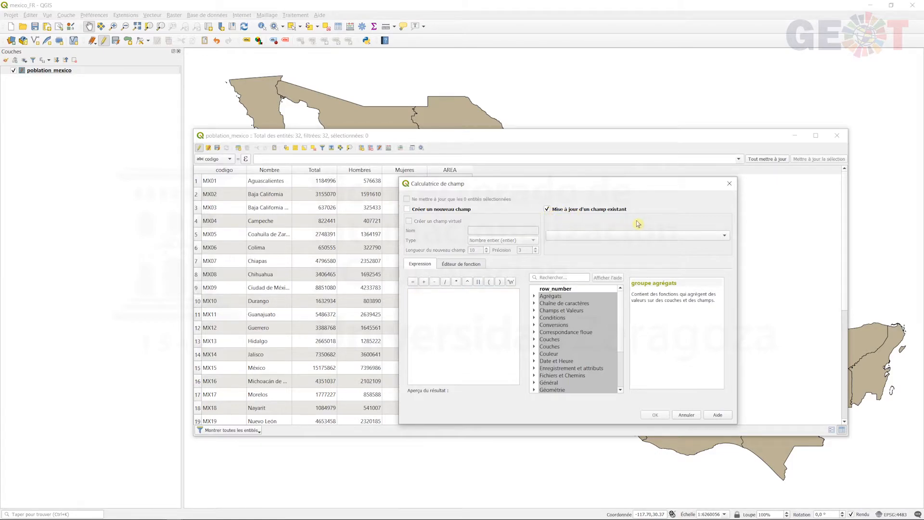
{"action": "left_click", "coordinate": [660, 235]}
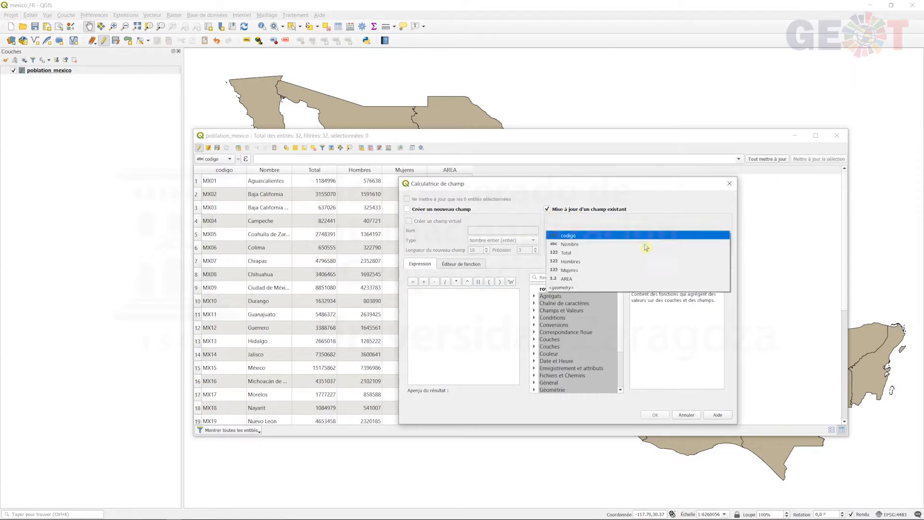
{"action": "left_click", "coordinate": [599, 279]}
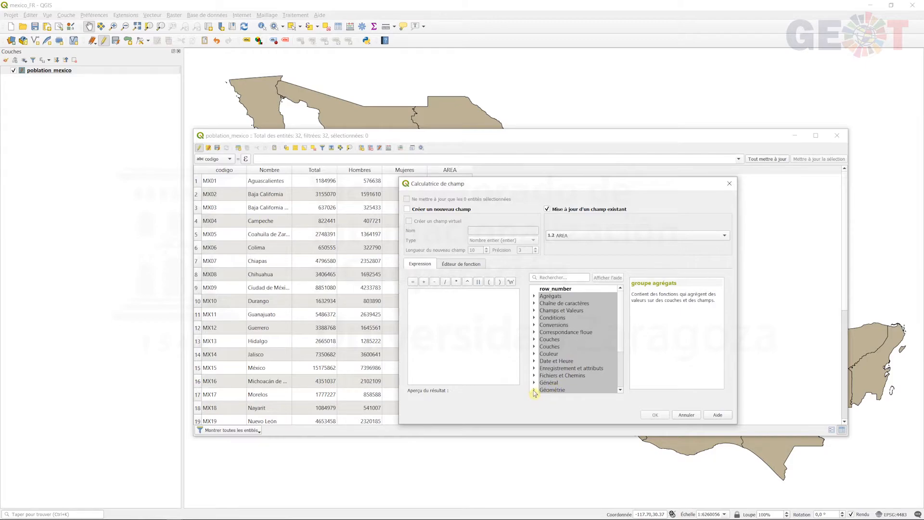
{"action": "left_click", "coordinate": [534, 390]}
{"action": "scroll", "coordinate": [561, 372], "scroll_direction": "down", "scroll_amount": 4}
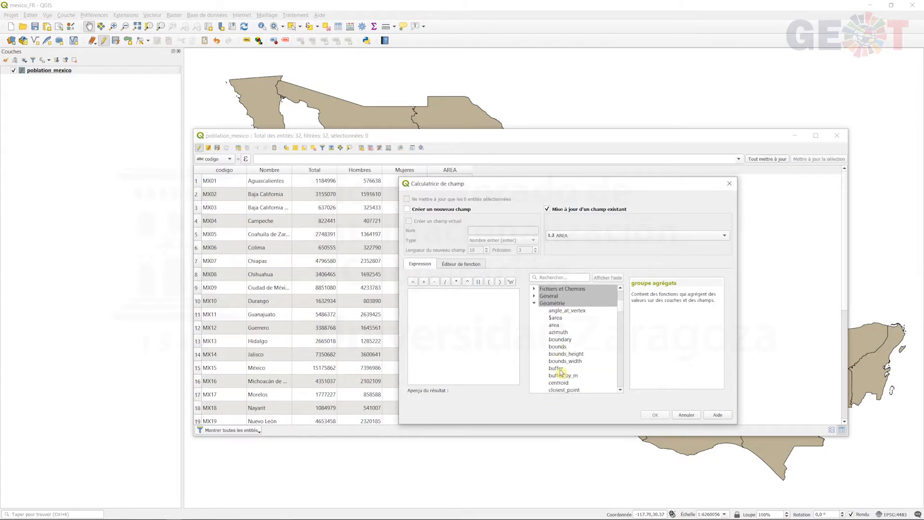
{"action": "left_click", "coordinate": [574, 305]}
{"action": "left_click", "coordinate": [569, 319]}
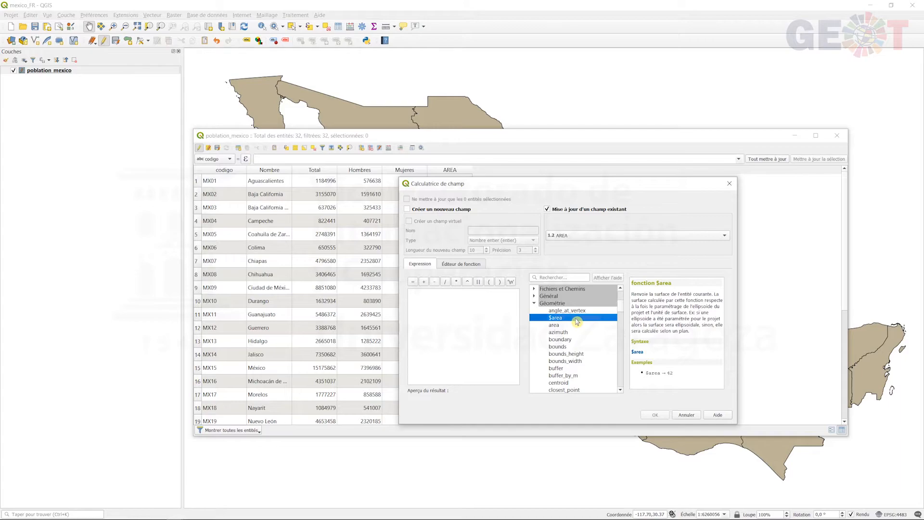
{"action": "double_click", "coordinate": [577, 321]}
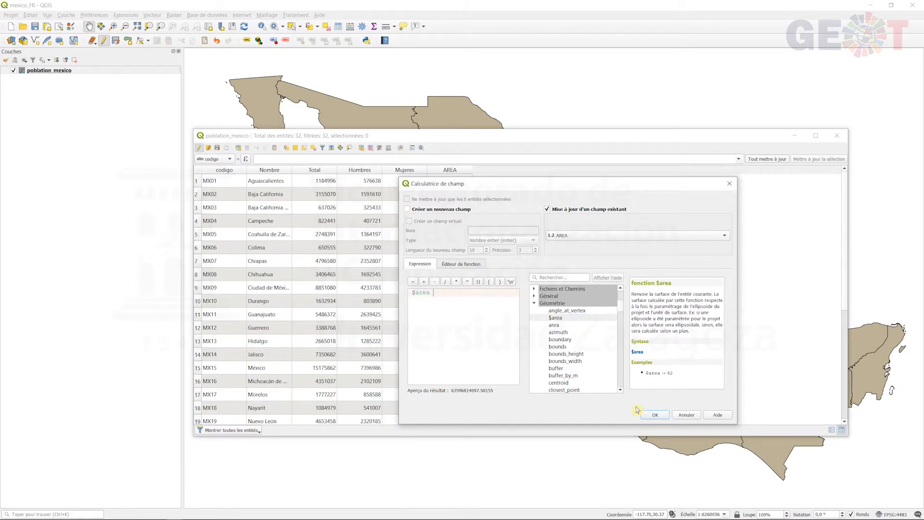
{"action": "left_click", "coordinate": [652, 415]}
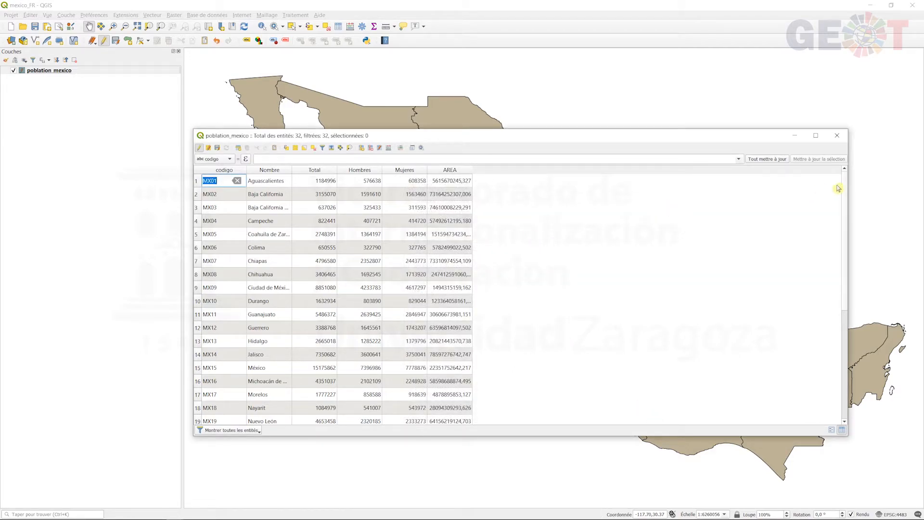
{"action": "mouse_move", "coordinate": [848, 189]}
{"action": "left_mouse_down"}
{"action": "mouse_move", "coordinate": [848, 319]}
{"action": "mouse_move", "coordinate": [846, 181]}
{"action": "left_mouse_up"}
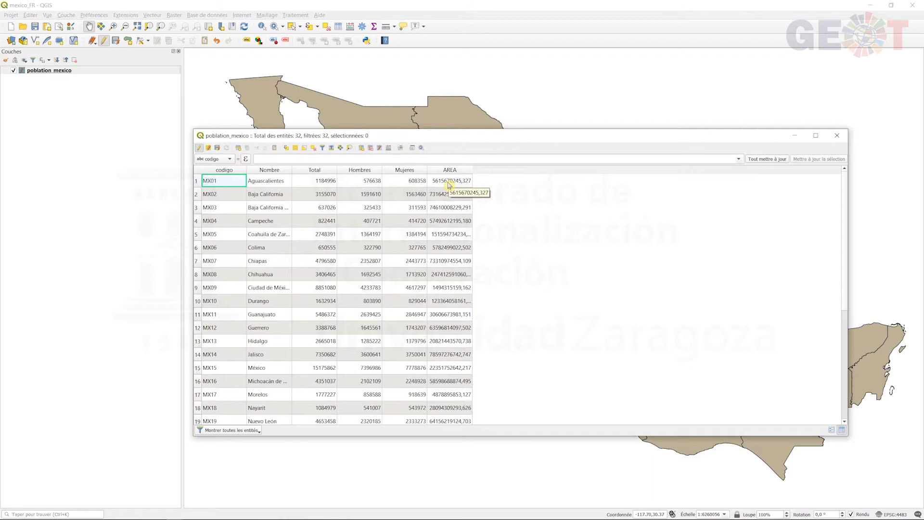
Recalculate the existing AREA field with the field calculator expression $area / 1000000 to convert it to square kilometres
{"action": "left_click", "coordinate": [388, 148]}
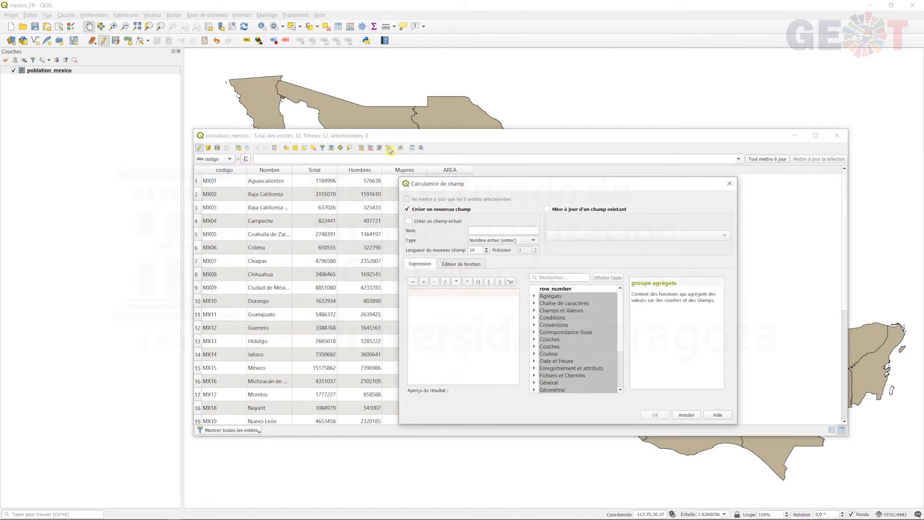
{"action": "left_click", "coordinate": [547, 209]}
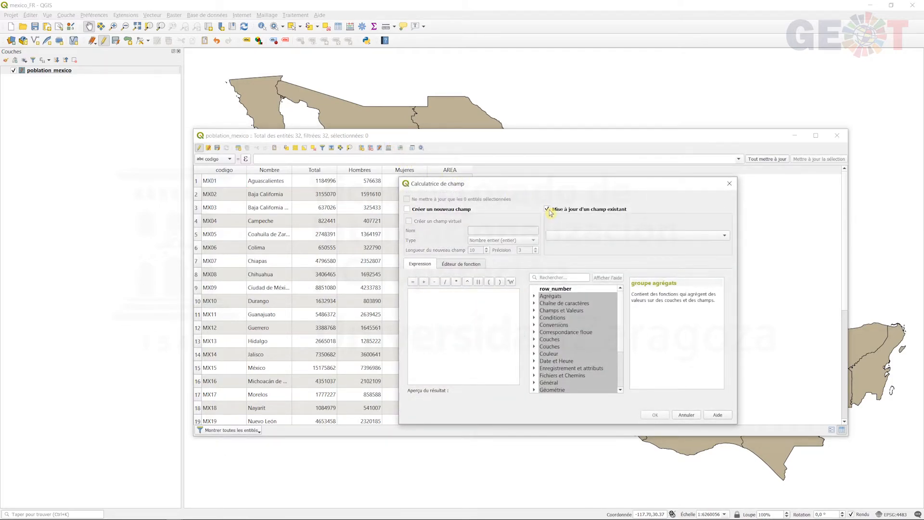
{"action": "left_click", "coordinate": [653, 236]}
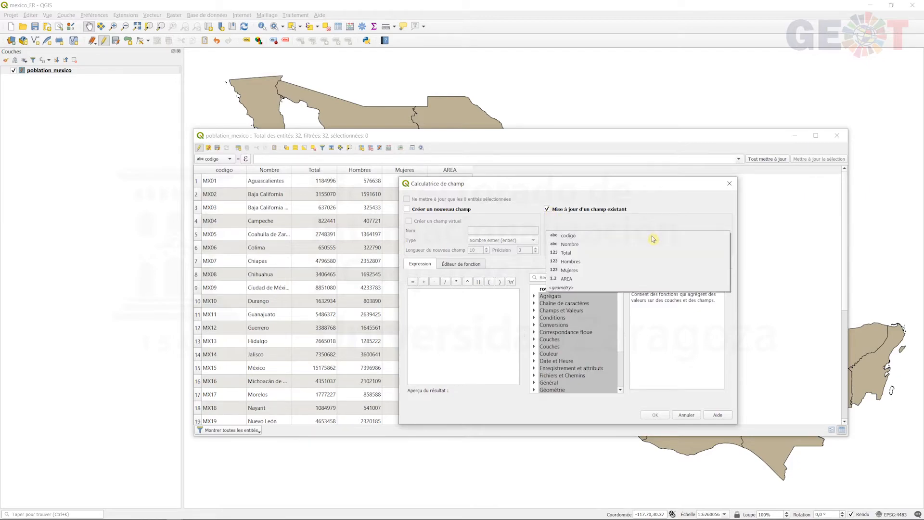
{"action": "left_click", "coordinate": [637, 282]}
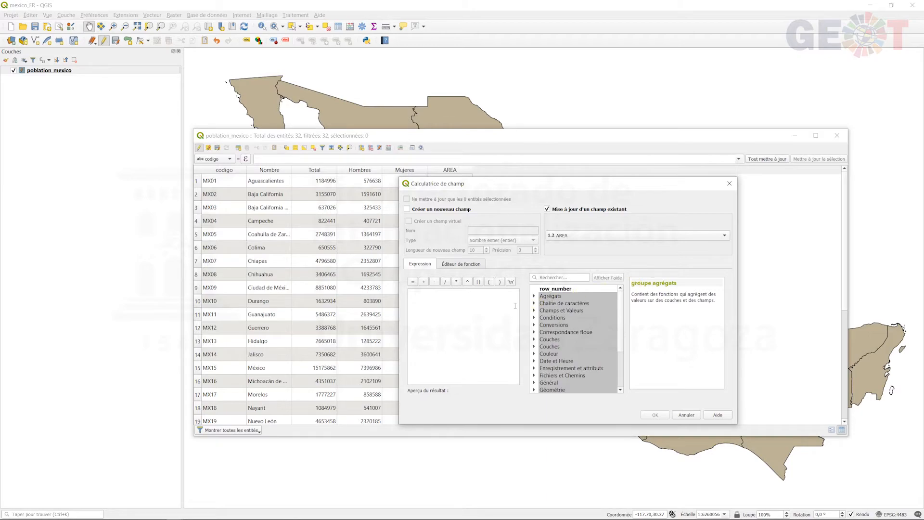
{"action": "scroll", "coordinate": [621, 315], "scroll_direction": "down", "scroll_amount": 2}
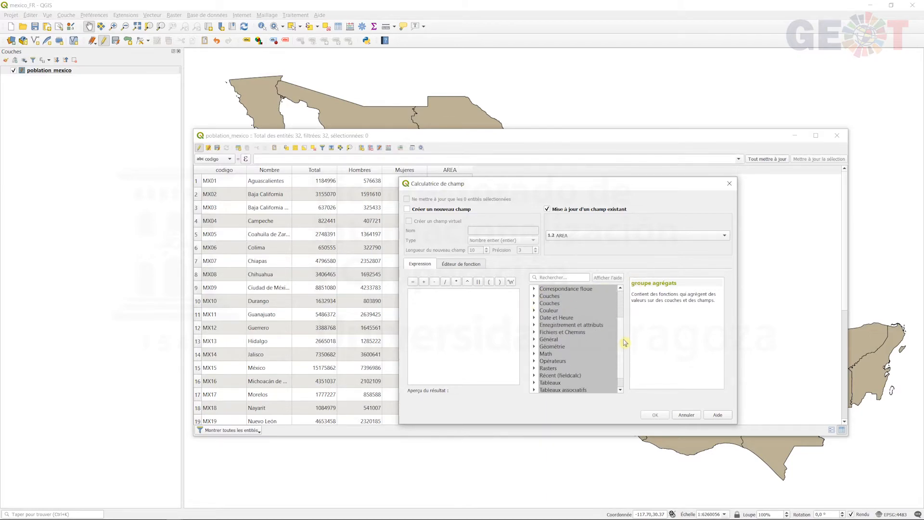
{"action": "left_click", "coordinate": [534, 346]}
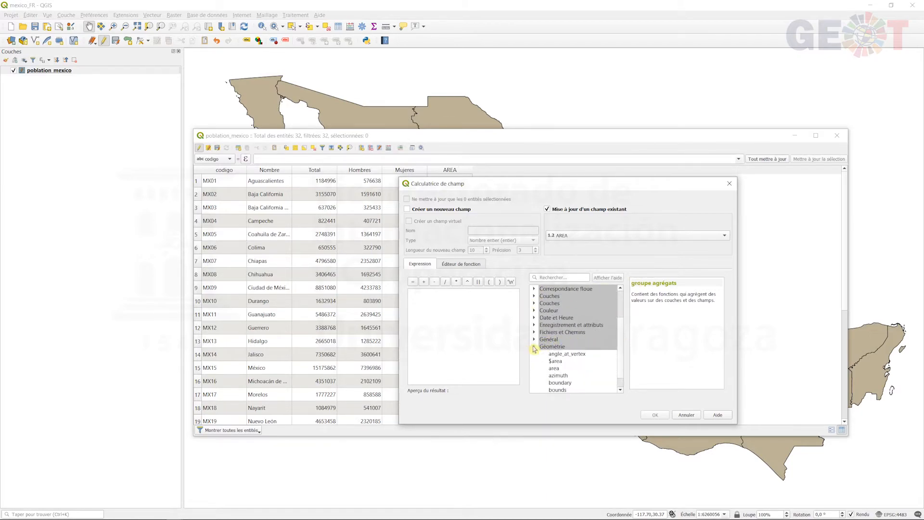
{"action": "left_click", "coordinate": [563, 362]}
{"action": "double_click", "coordinate": [562, 364]}
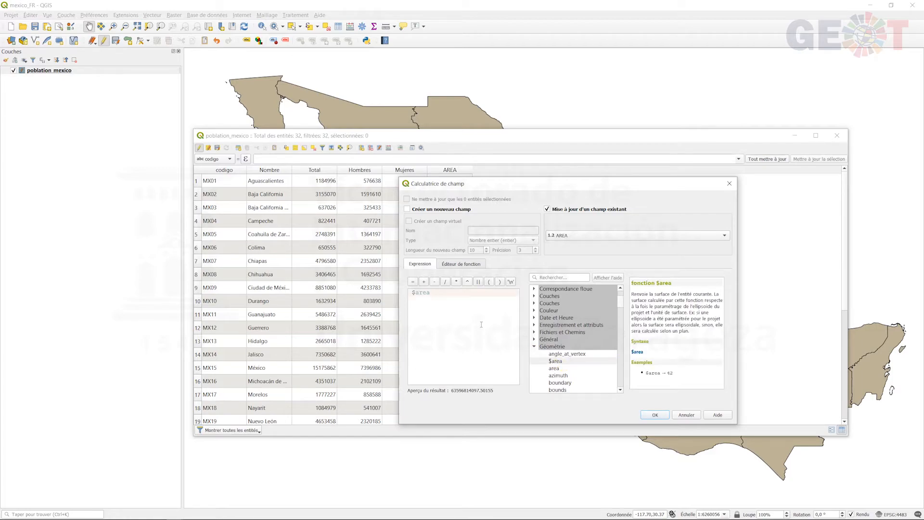
{"action": "left_click", "coordinate": [447, 282]}
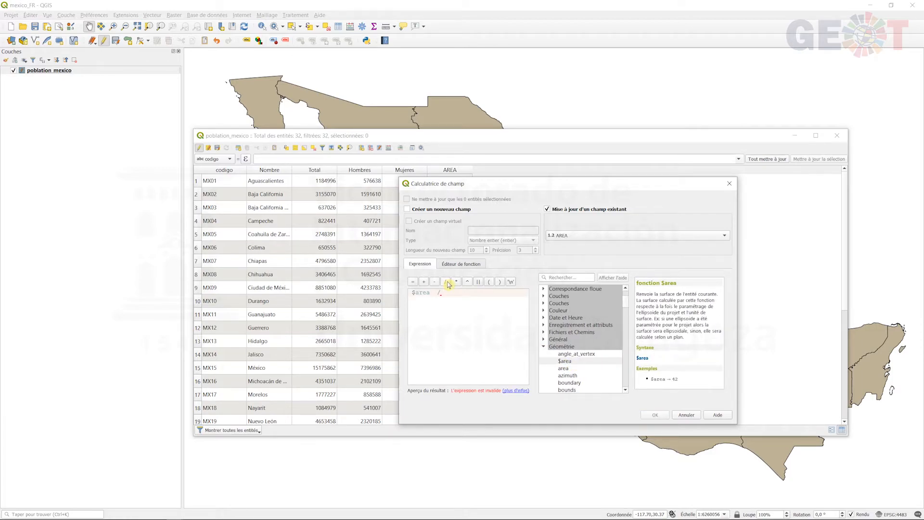
{"action": "type", "text": "1000"}
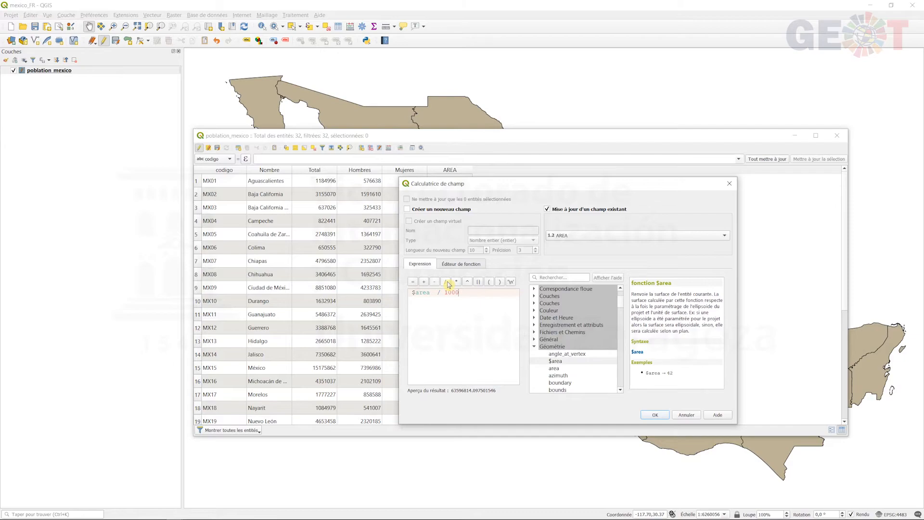
{"action": "type", "text": "000"}
{"action": "left_click", "coordinate": [657, 415]}
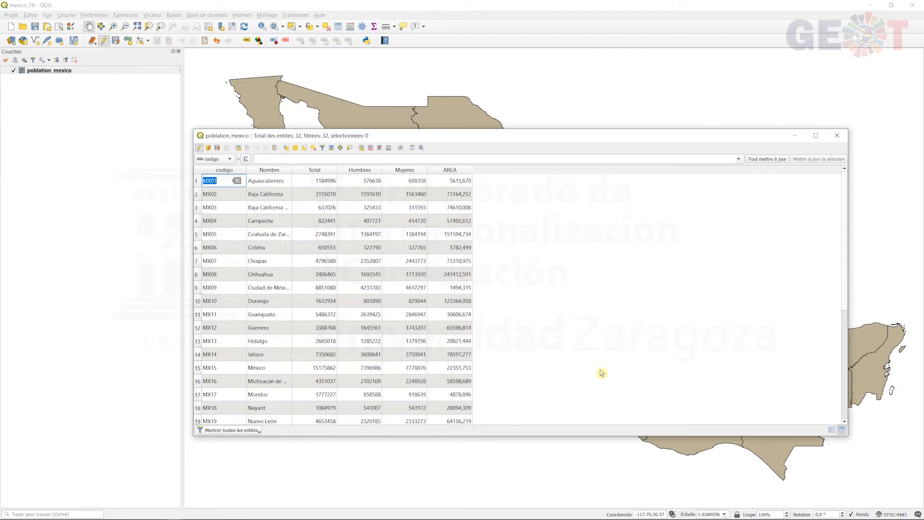
Sort the attribute table by AREA in descending order
{"action": "left_click", "coordinate": [449, 171]}
{"action": "left_click", "coordinate": [449, 172]}
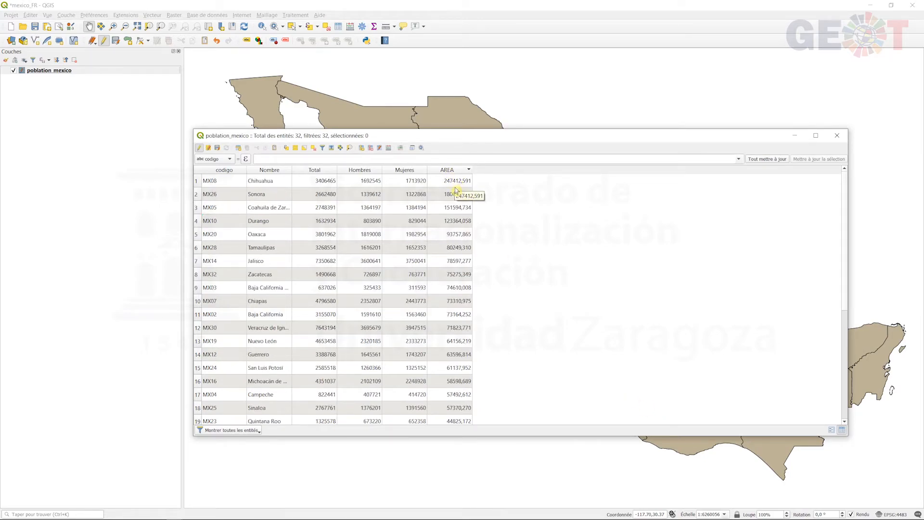
Set up a new decimal number (real) field named densite with length 16 in the field calculator
{"action": "left_click", "coordinate": [389, 149]}
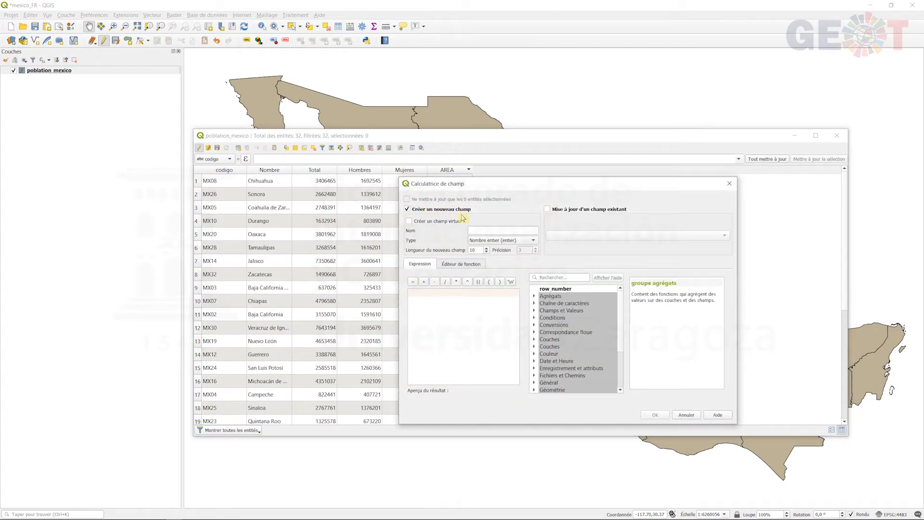
{"action": "left_click", "coordinate": [486, 231]}
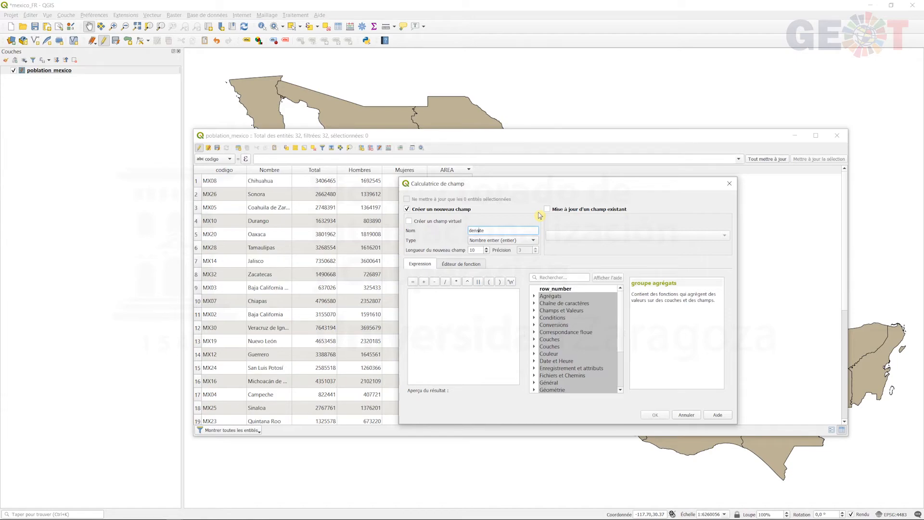
{"action": "left_click", "coordinate": [513, 241]}
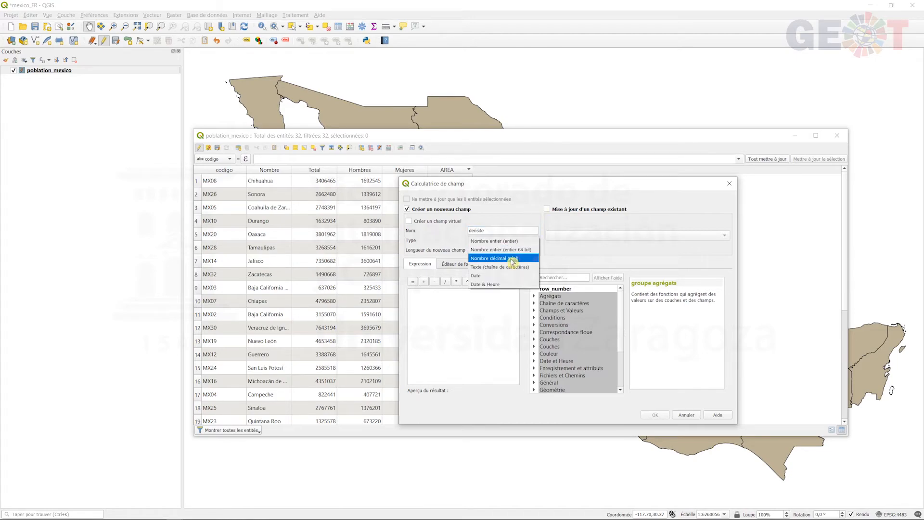
{"action": "left_click", "coordinate": [512, 260]}
{"action": "left_click", "coordinate": [488, 248]}
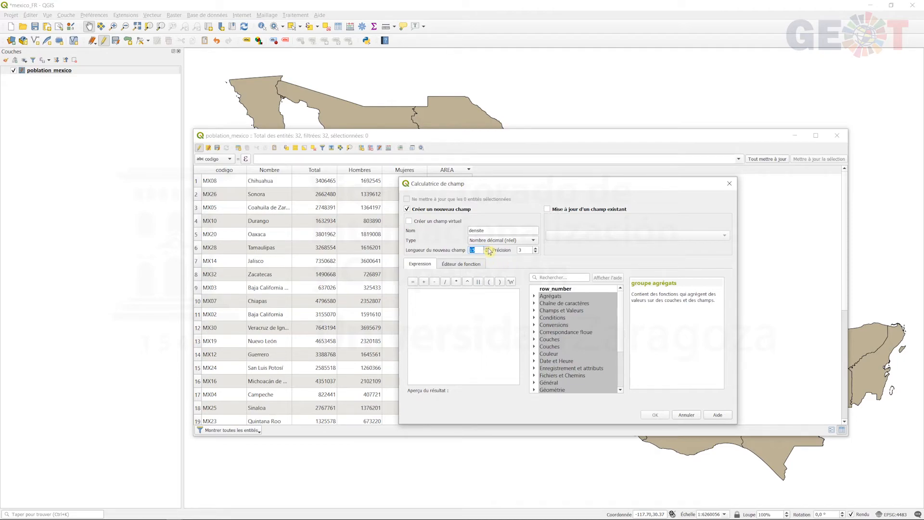
Calculate the new densite field with the expression "Total" / "AREA", taking both fields from the Champs et Valeurs group
{"action": "left_click", "coordinate": [497, 305]}
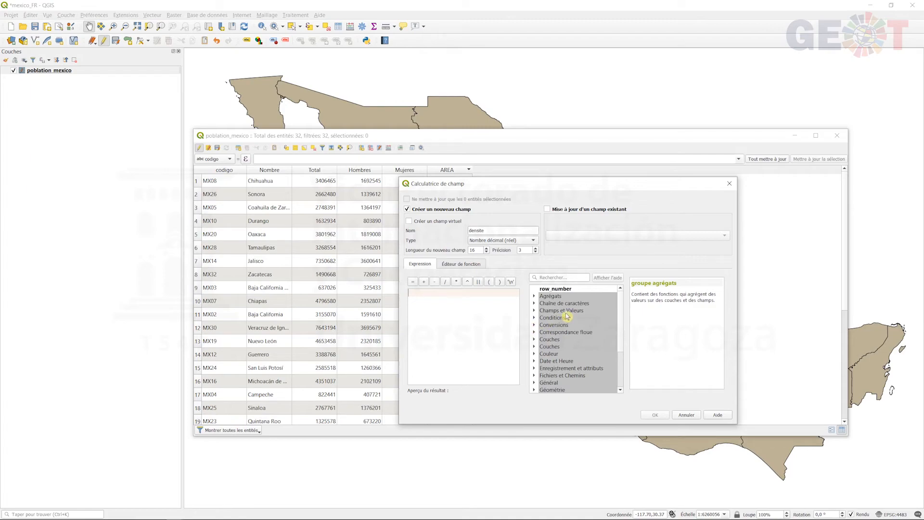
{"action": "left_click", "coordinate": [537, 310]}
{"action": "left_click", "coordinate": [535, 311]}
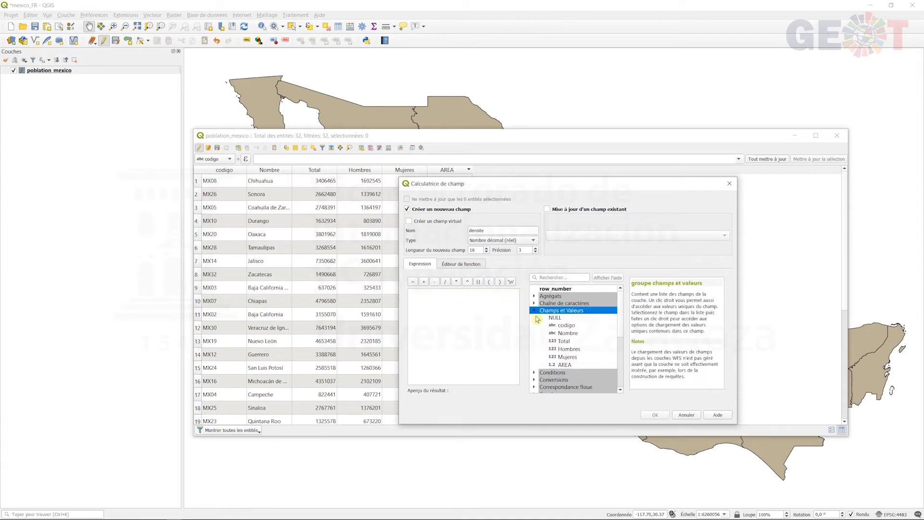
{"action": "double_click", "coordinate": [569, 341]}
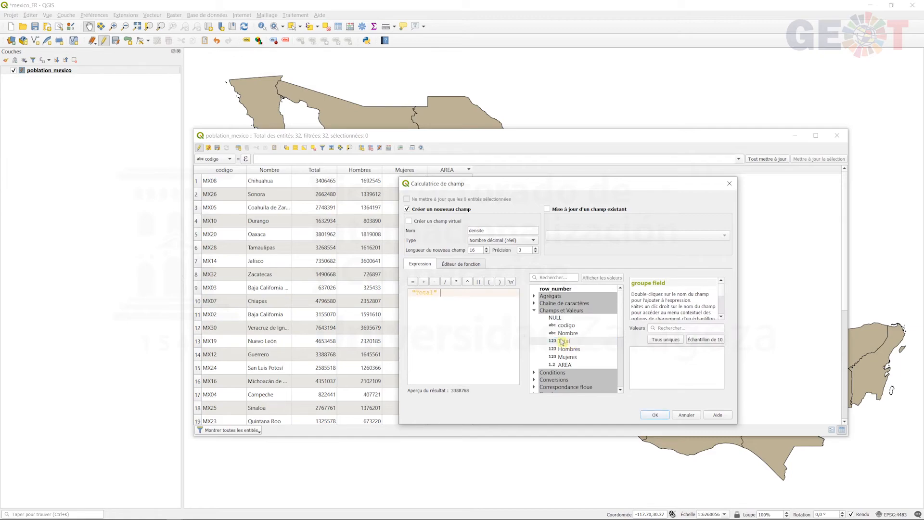
{"action": "left_click", "coordinate": [445, 285]}
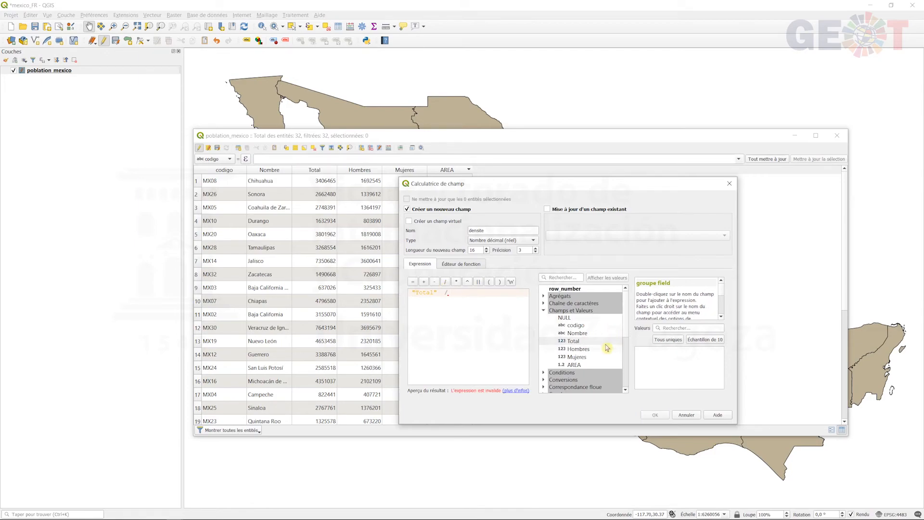
{"action": "double_click", "coordinate": [579, 365]}
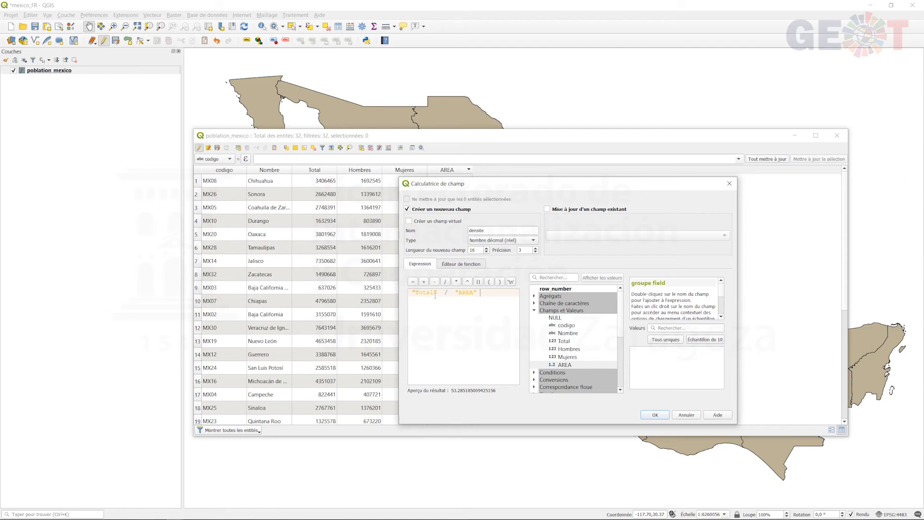
{"action": "left_click", "coordinate": [656, 415]}
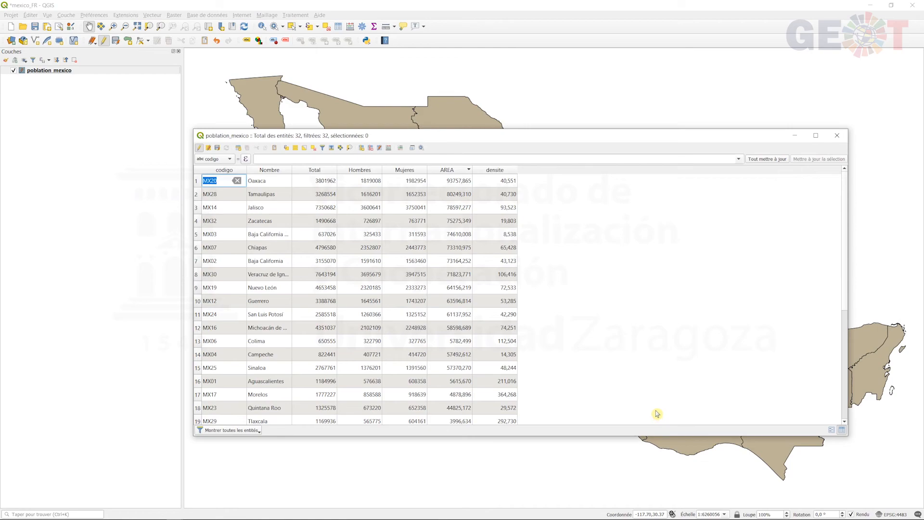
Sort the attribute table by densite in descending order, then end the layer's edit session and save the modifications
{"action": "left_click", "coordinate": [496, 172]}
{"action": "left_click", "coordinate": [497, 170]}
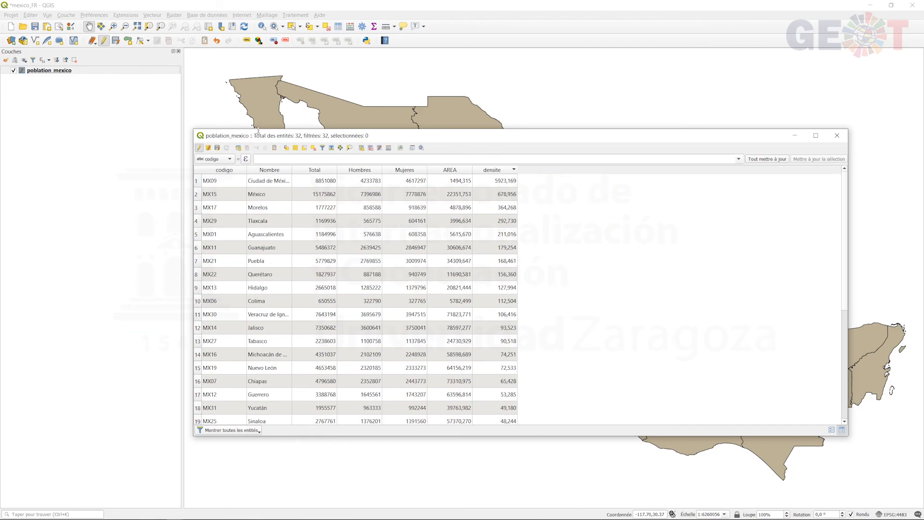
{"action": "left_click", "coordinate": [201, 149]}
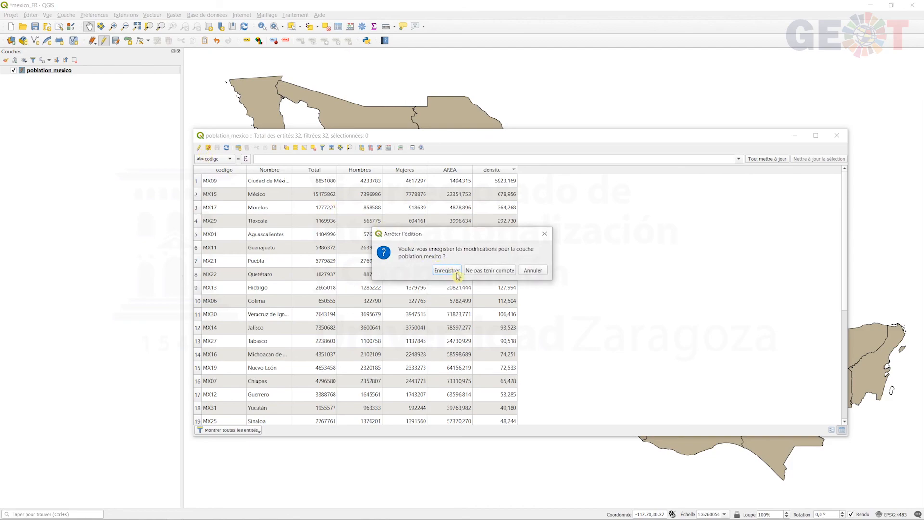
{"action": "left_click", "coordinate": [458, 272]}
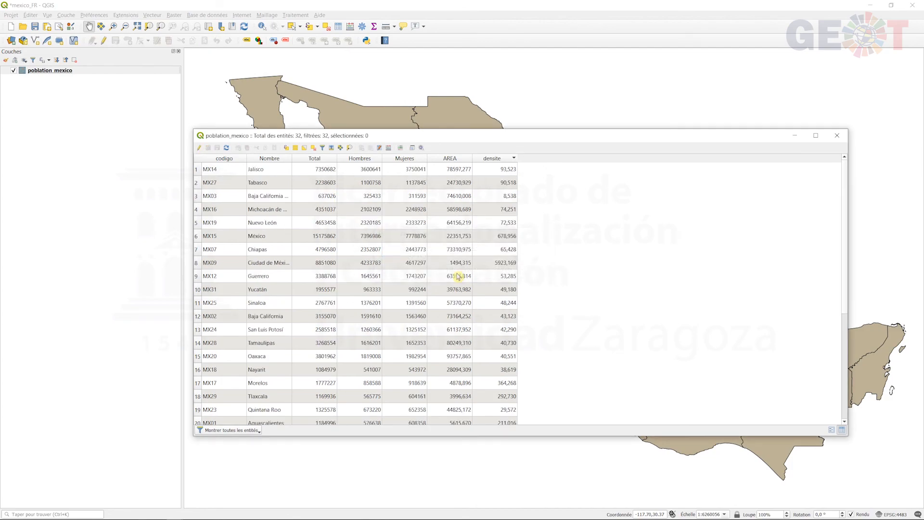